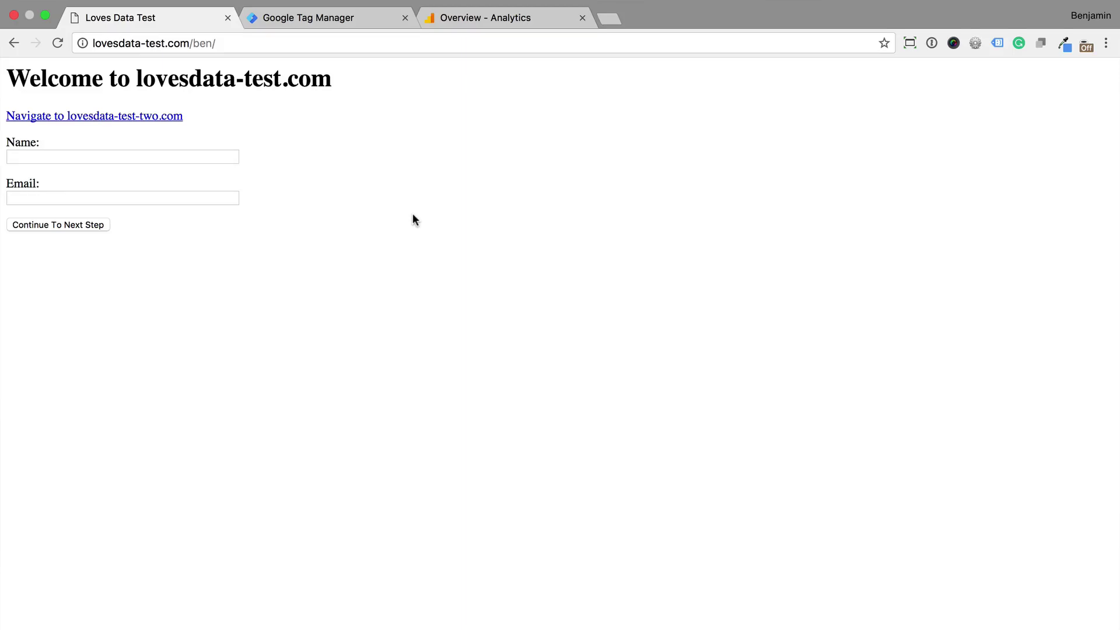
Reload lovesdata-test.com and confirm Real-Time shows one active user on /ben/.
{"action": "key", "text": "super+r"}
{"action": "left_click", "coordinate": [499, 20]}
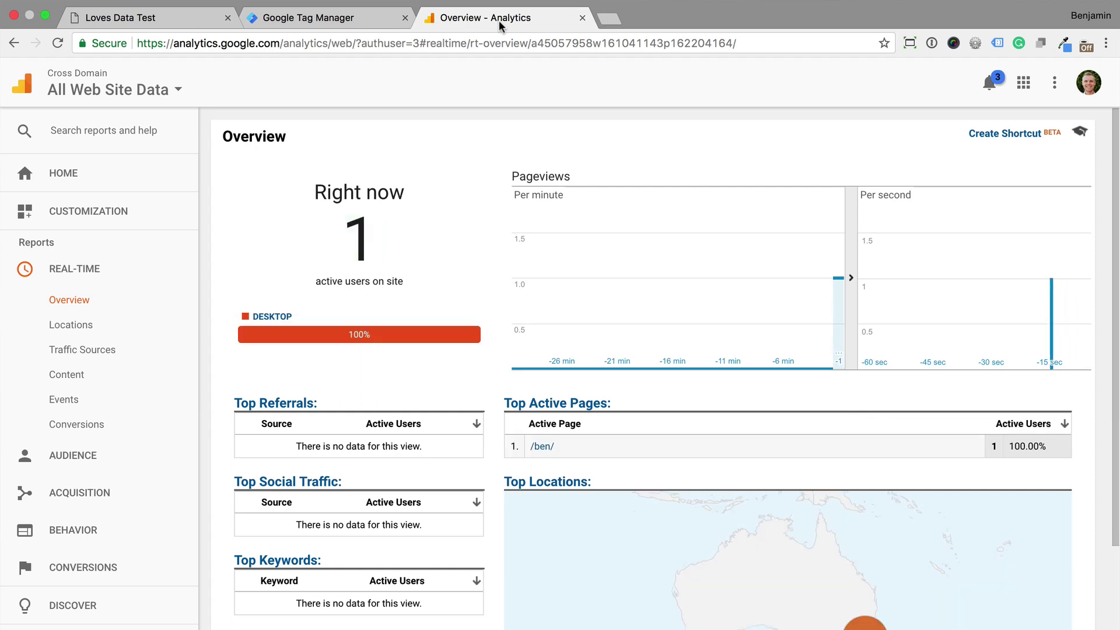
{"action": "left_click", "coordinate": [190, 25]}
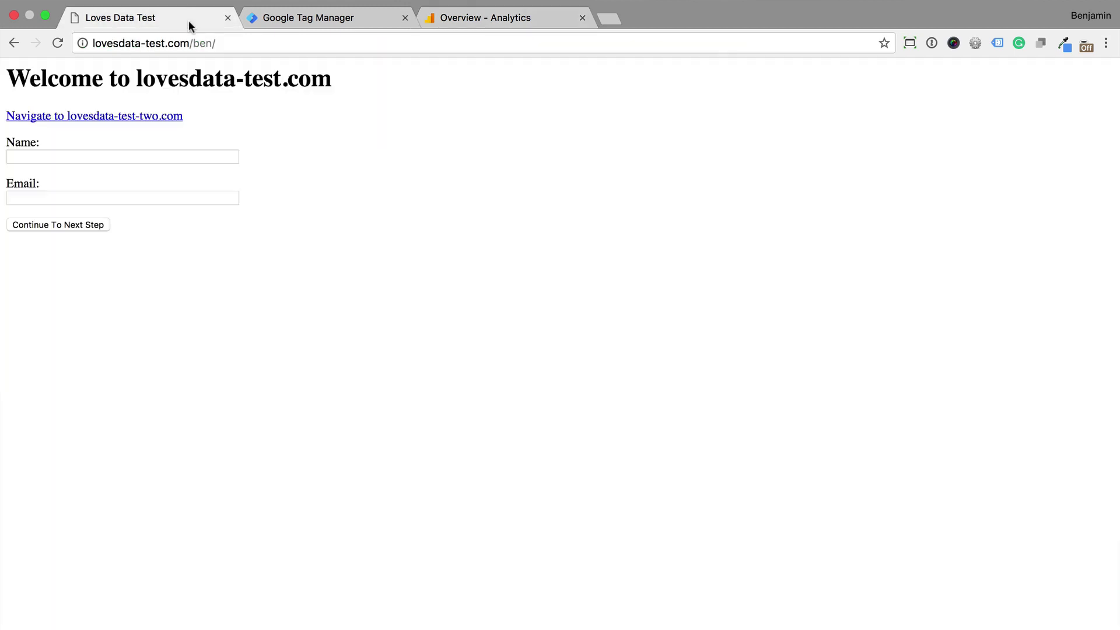
Follow the link to lovesdata-test-two.com and confirm Real-Time counts two active users.
{"action": "left_click", "coordinate": [153, 122]}
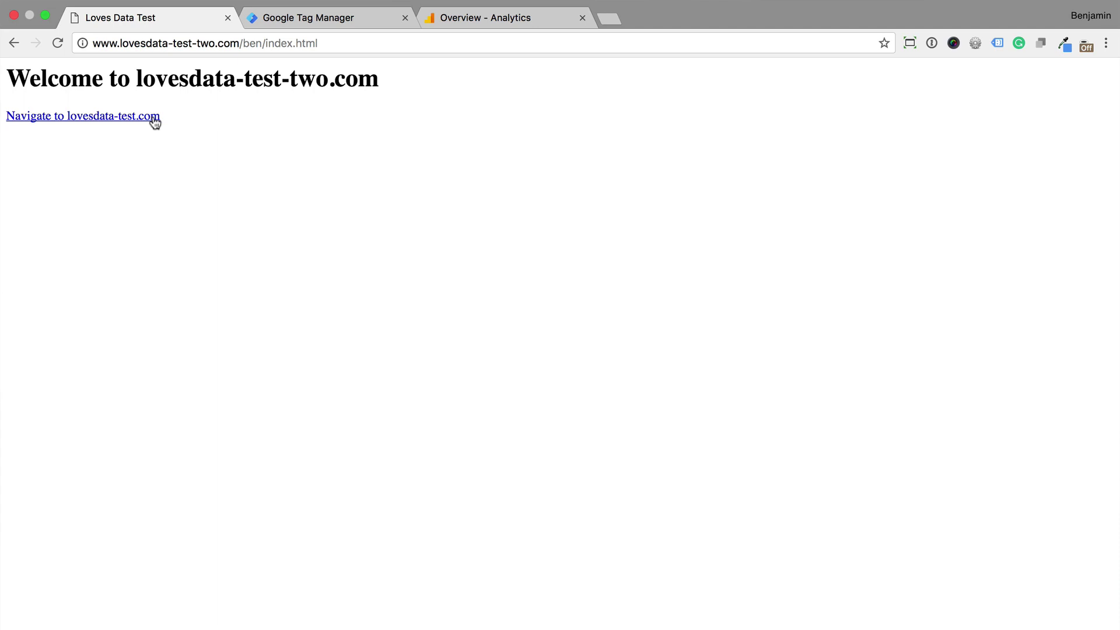
{"action": "left_click", "coordinate": [461, 24]}
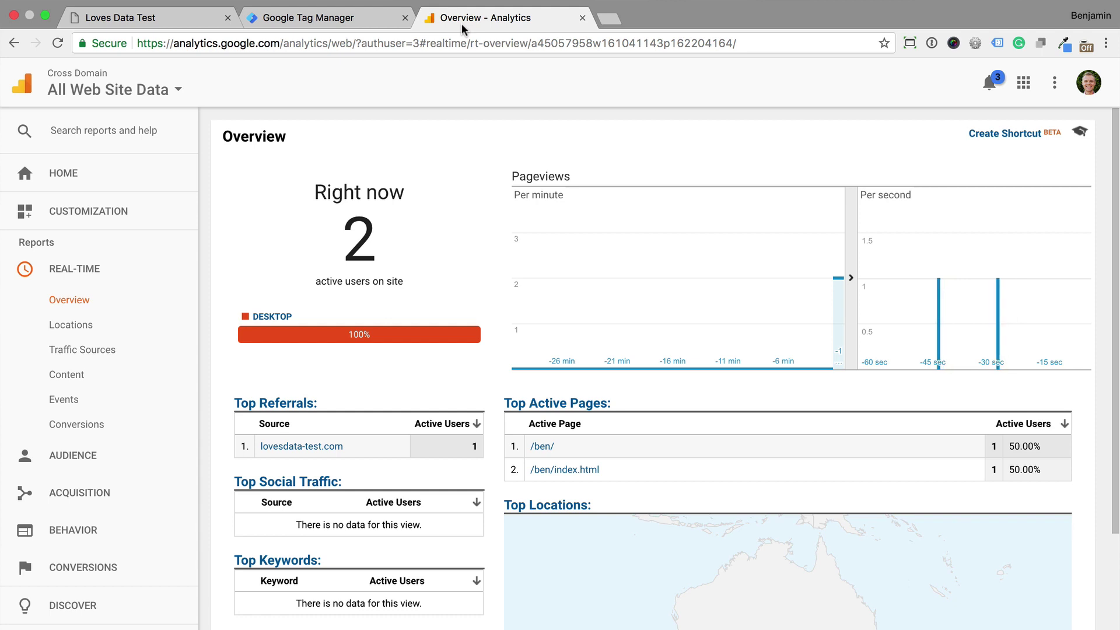
{"action": "left_click", "coordinate": [370, 23]}
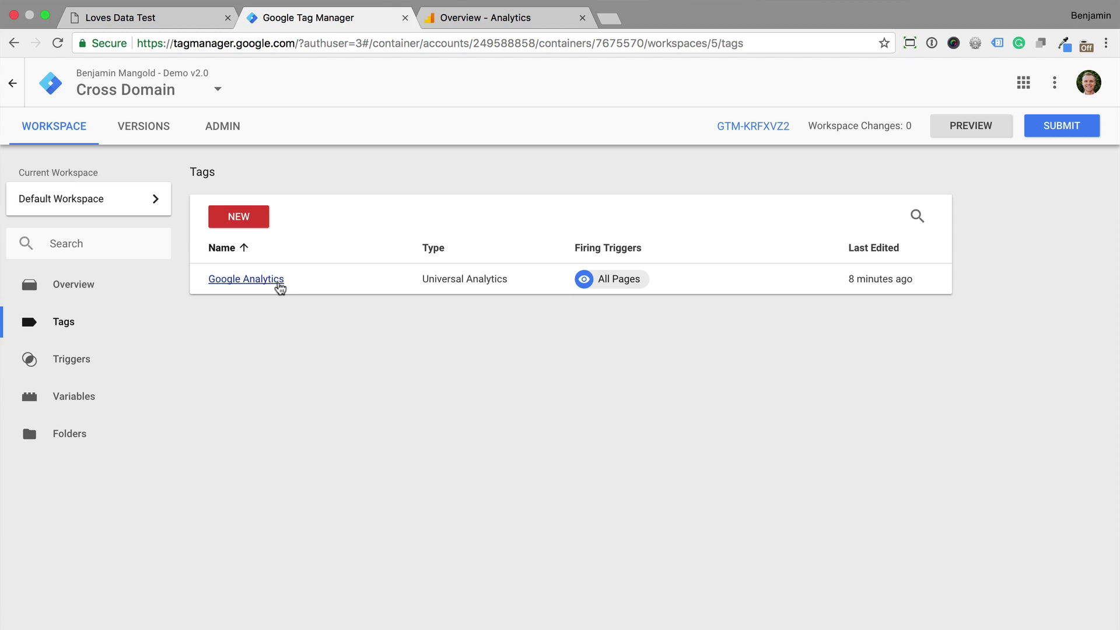
Enable overriding settings on the Google Analytics tag and expand More Settings > Fields to Set.
{"action": "left_click", "coordinate": [262, 280]}
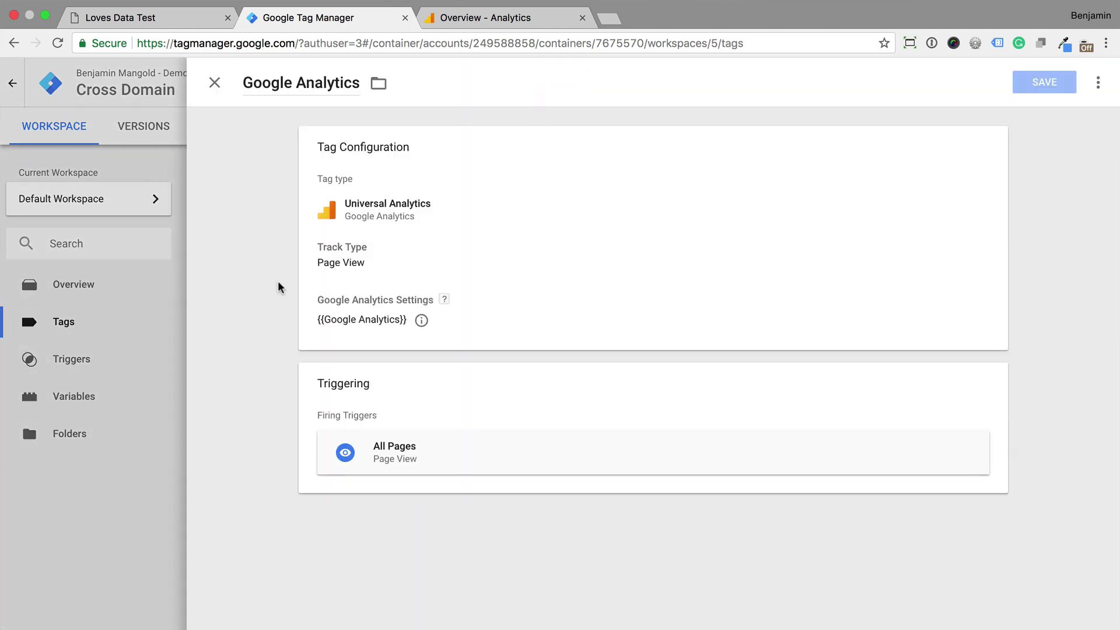
{"action": "left_click", "coordinate": [401, 282]}
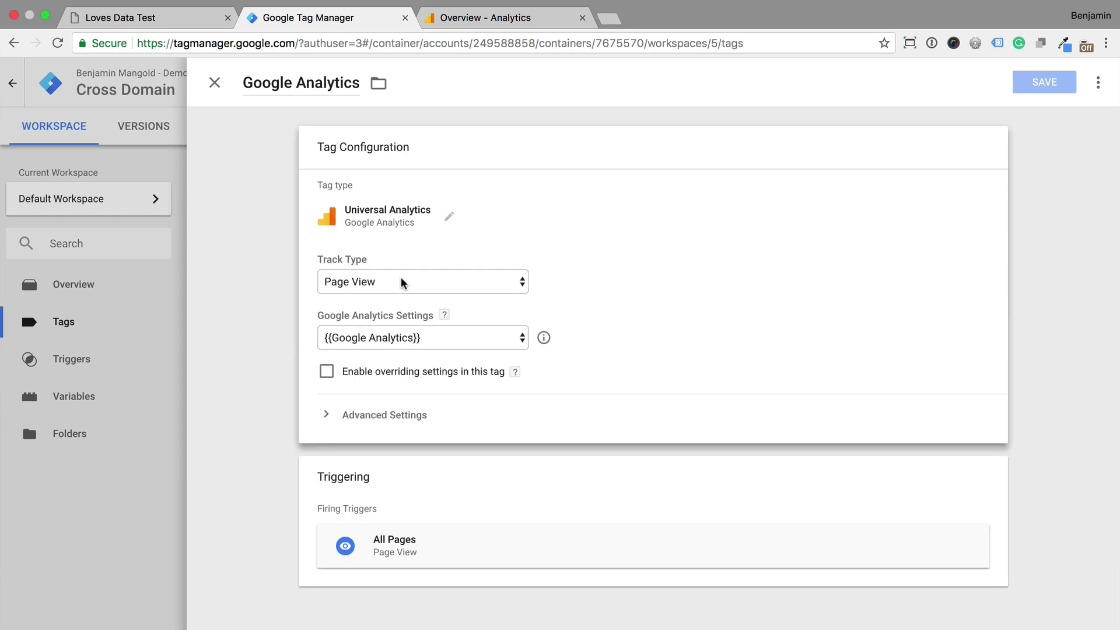
{"action": "left_click", "coordinate": [326, 375]}
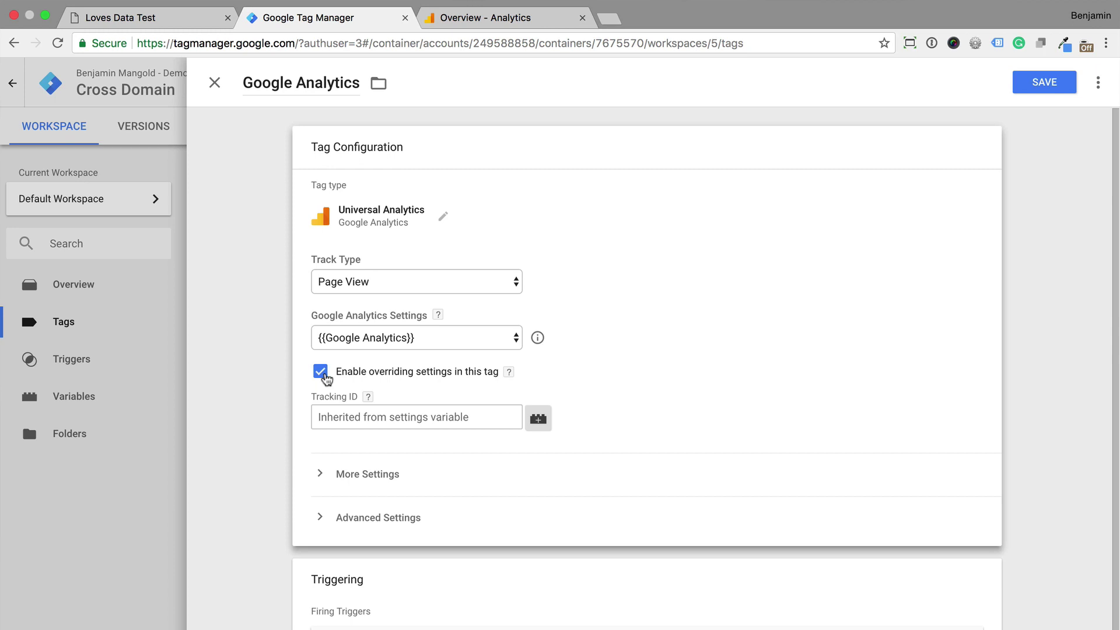
{"action": "scroll", "coordinate": [301, 394], "scroll_direction": "down", "scroll_amount": 1}
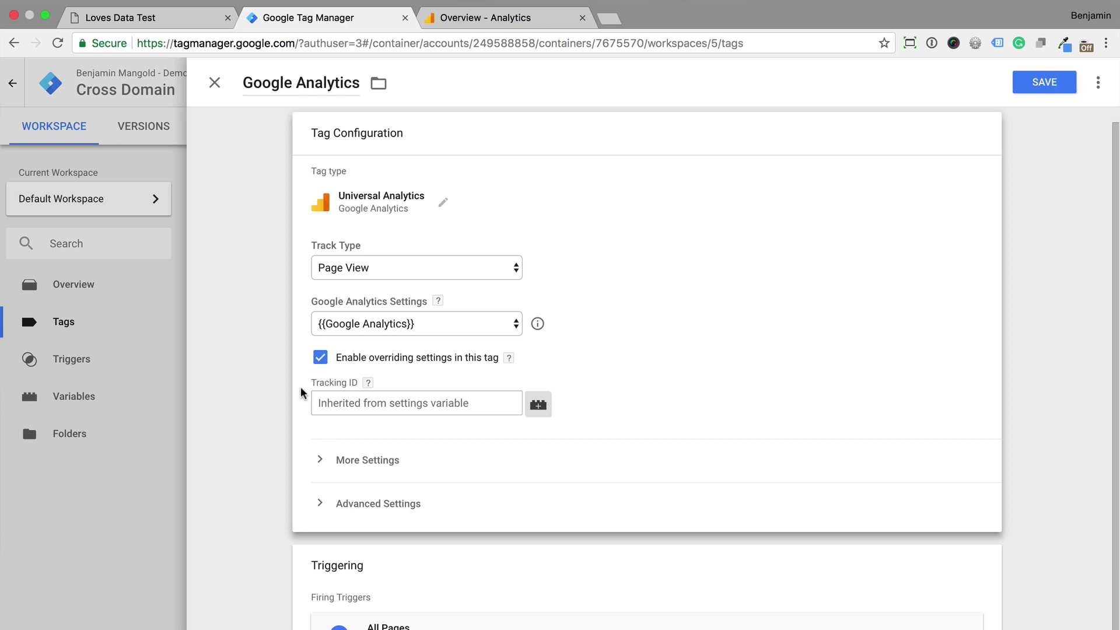
{"action": "left_click", "coordinate": [362, 462]}
{"action": "scroll", "coordinate": [360, 468], "scroll_direction": "down", "scroll_amount": 2}
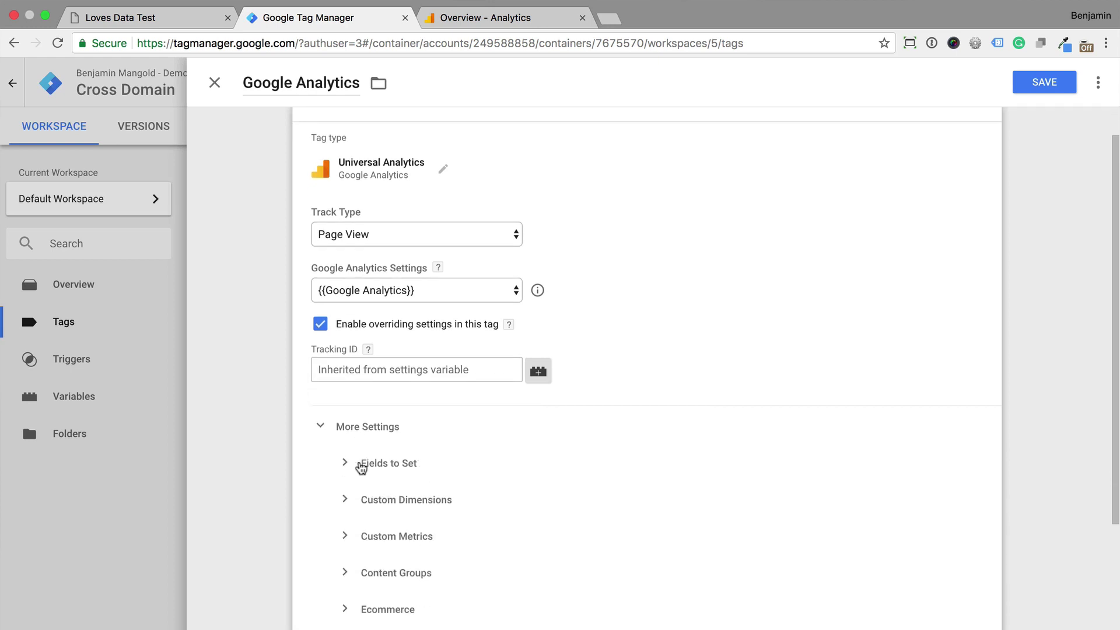
{"action": "scroll", "coordinate": [360, 468], "scroll_direction": "down", "scroll_amount": 3}
{"action": "left_click", "coordinate": [383, 341]}
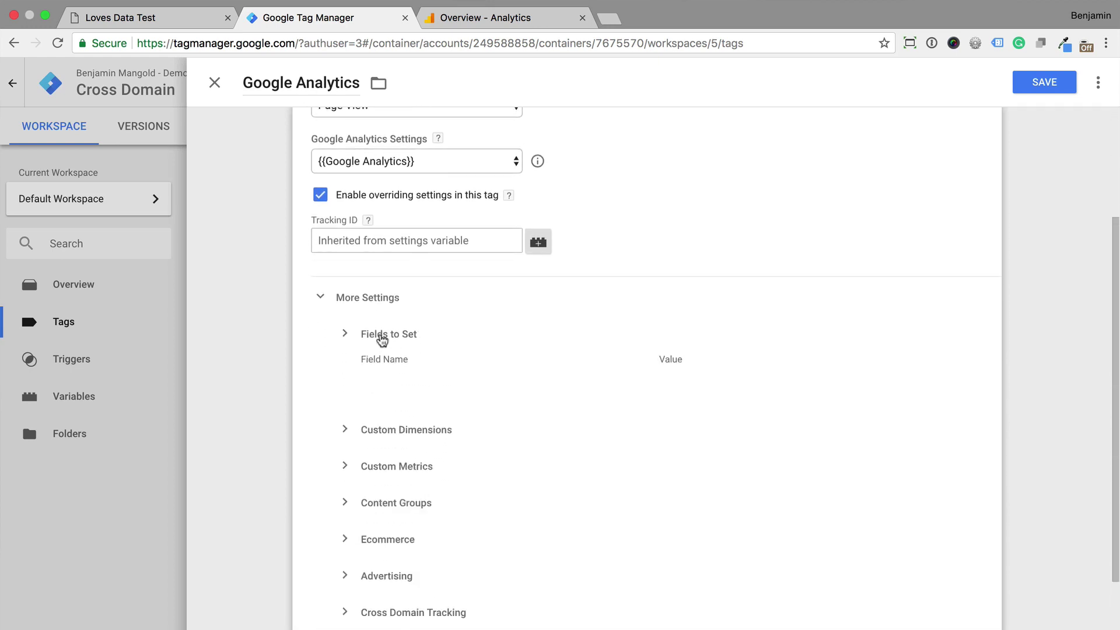
Add the field allowLinker with value true.
{"action": "left_click", "coordinate": [409, 388]}
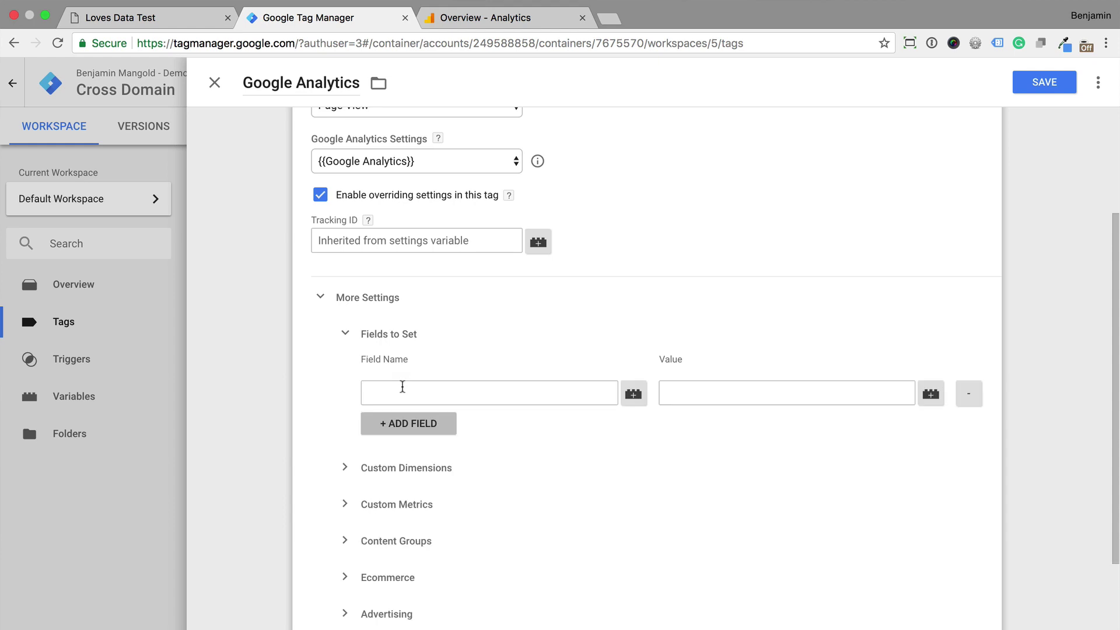
{"action": "left_click", "coordinate": [401, 387]}
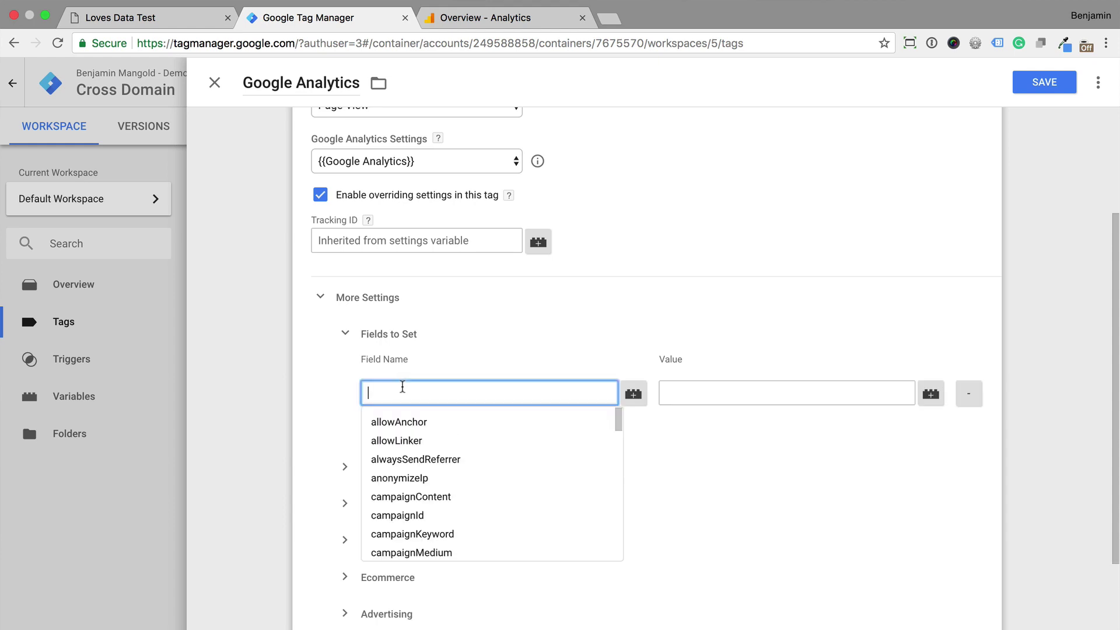
{"action": "type", "text": "all"}
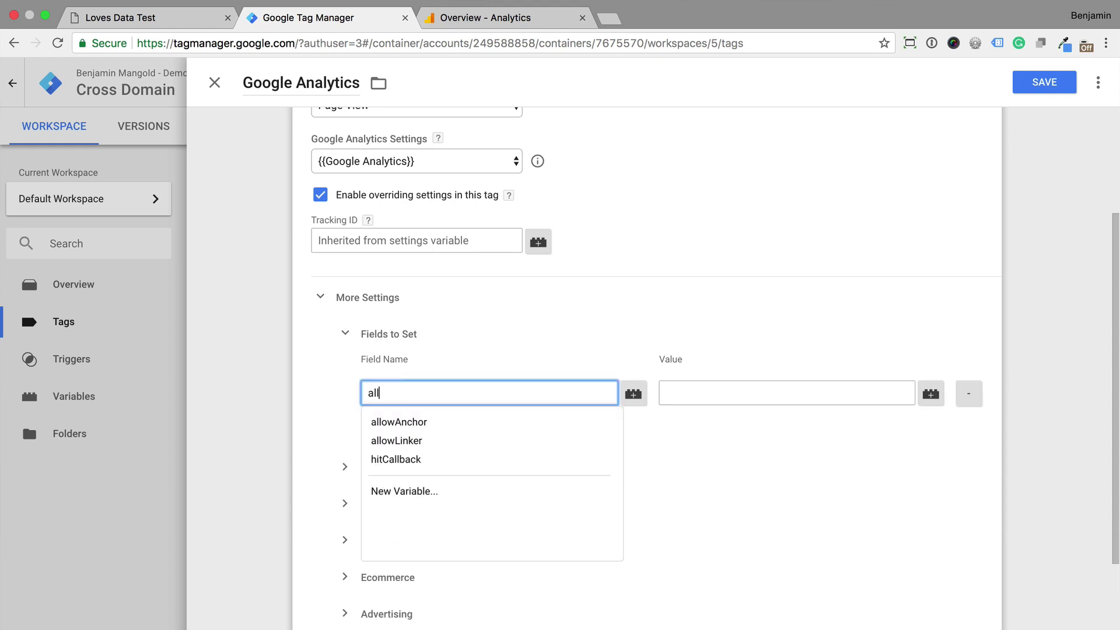
{"action": "left_click", "coordinate": [412, 440]}
{"action": "left_click", "coordinate": [684, 392]}
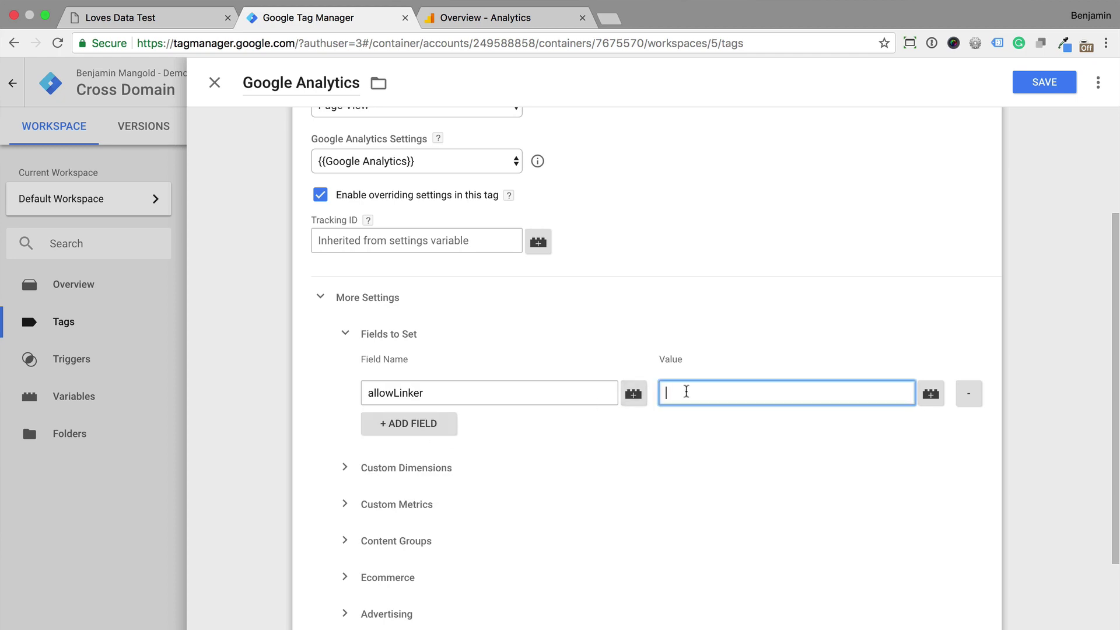
{"action": "type", "text": "true"}
Add a second field, cookieDomain, with value auto.
{"action": "left_click", "coordinate": [449, 423]}
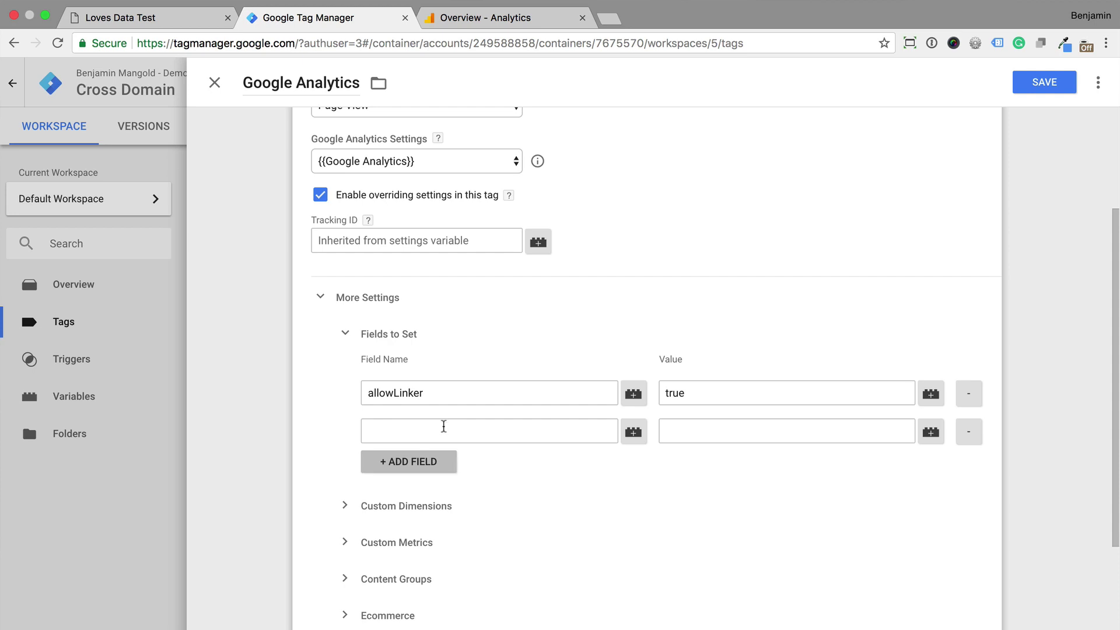
{"action": "left_click", "coordinate": [443, 429]}
{"action": "type", "text": "cooki"}
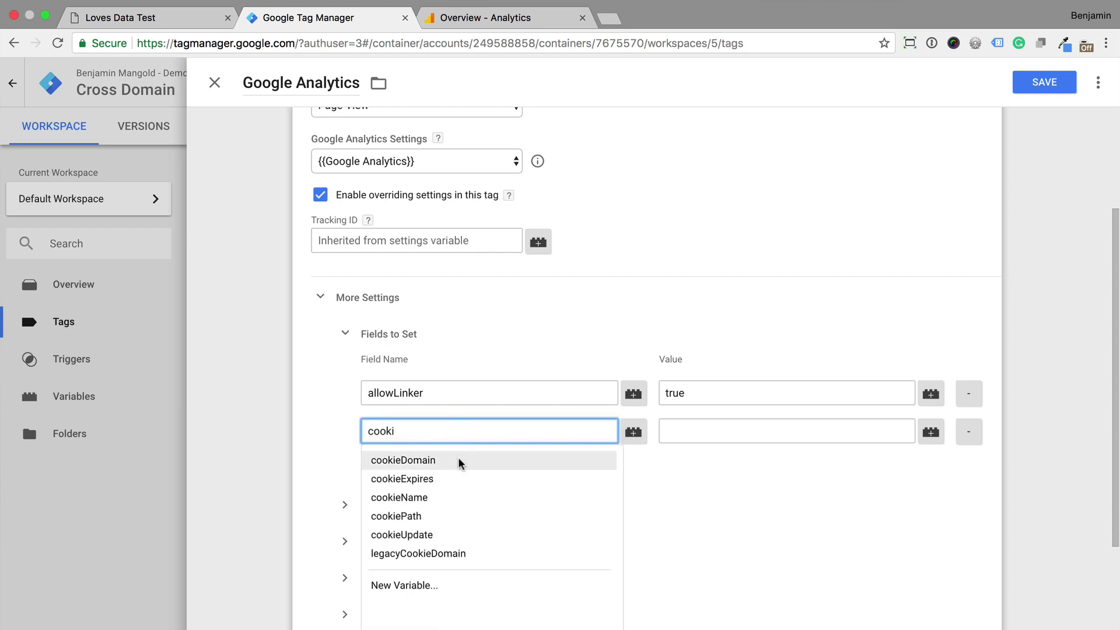
{"action": "left_click", "coordinate": [459, 461]}
{"action": "left_click", "coordinate": [688, 431]}
{"action": "type", "text": "aut"}
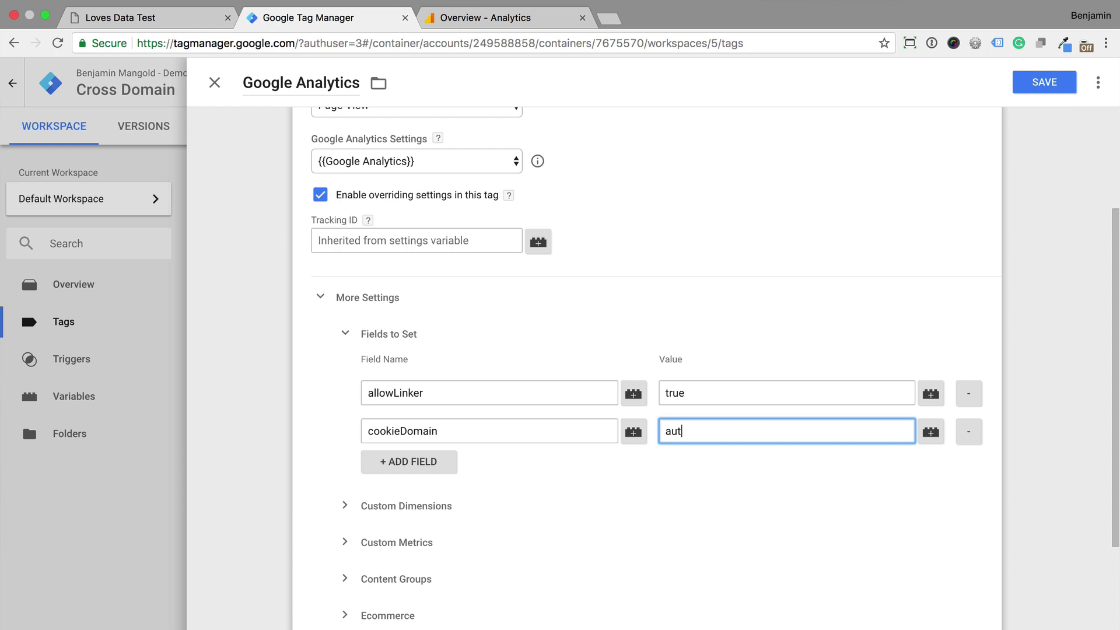
{"action": "type", "text": "o"}
Enter lovesdata-test.com and lovesdata-test-two.com as Auto Link Domains under Cross Domain Tracking.
{"action": "left_click", "coordinate": [336, 429]}
{"action": "scroll", "coordinate": [335, 429], "scroll_direction": "down", "scroll_amount": 3}
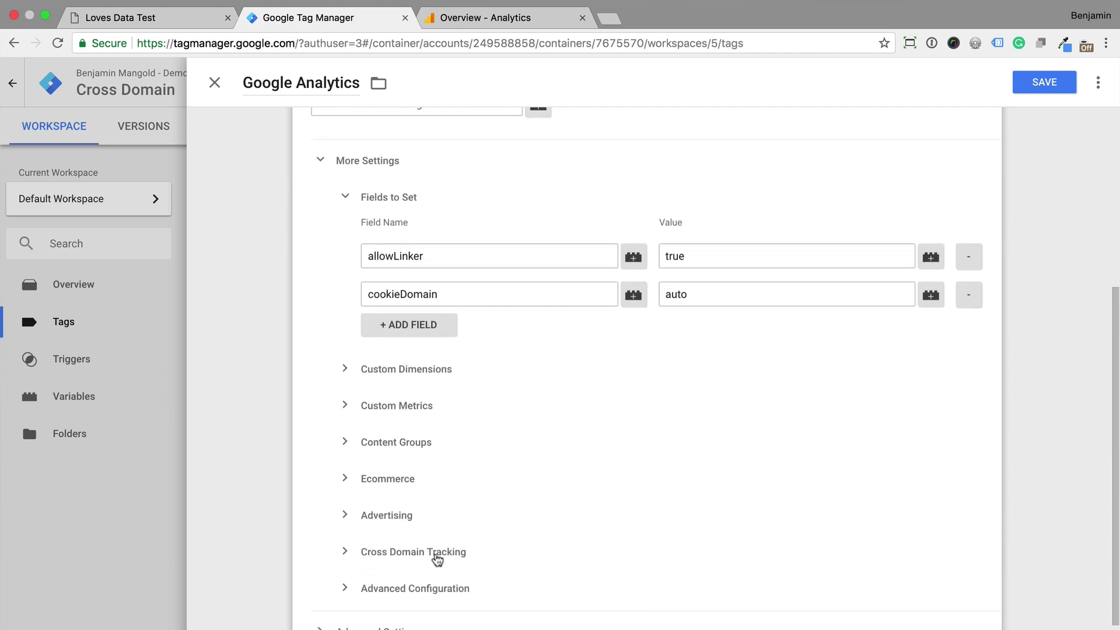
{"action": "left_click", "coordinate": [433, 554]}
{"action": "scroll", "coordinate": [435, 558], "scroll_direction": "down", "scroll_amount": 3}
{"action": "scroll", "coordinate": [437, 560], "scroll_direction": "down", "scroll_amount": 2}
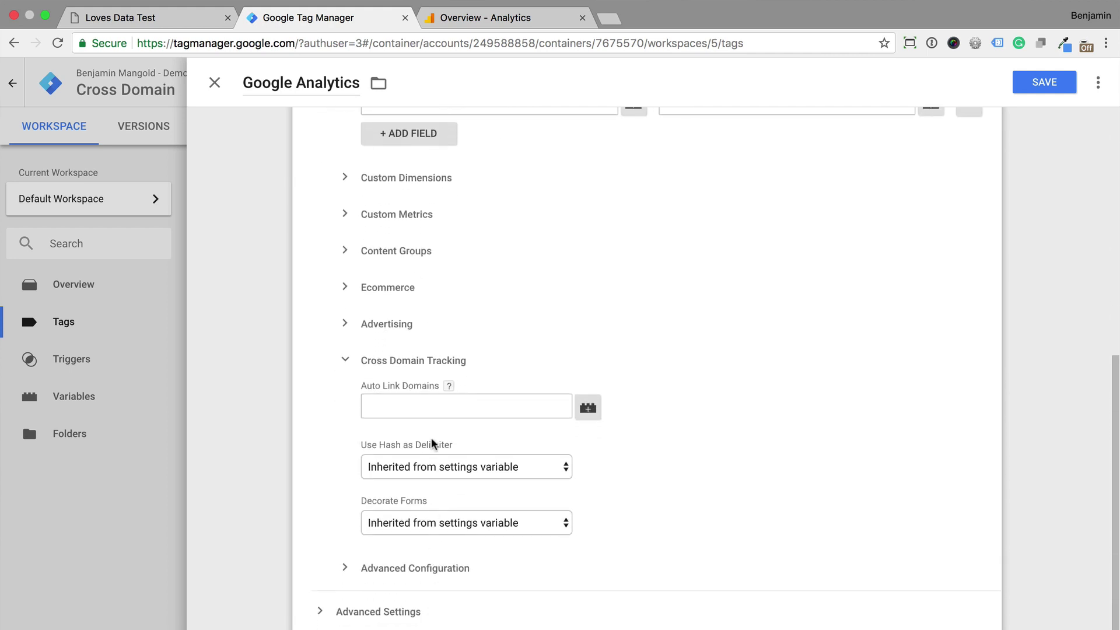
{"action": "left_click", "coordinate": [426, 400]}
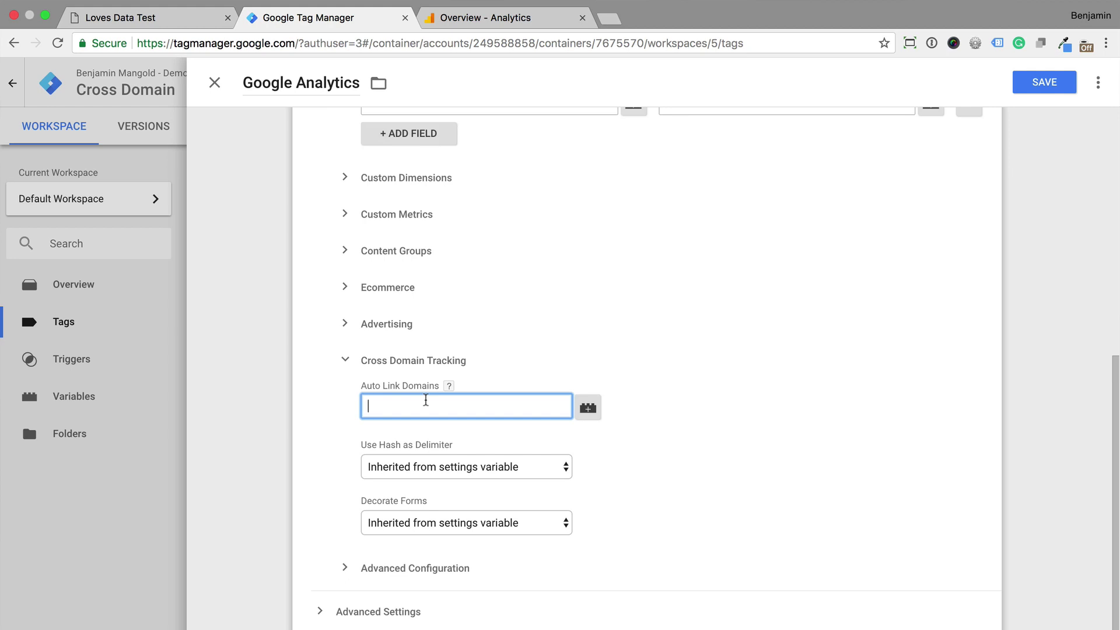
{"action": "type", "text": "lovesdat"}
{"action": "type", "text": "a-test.com"}
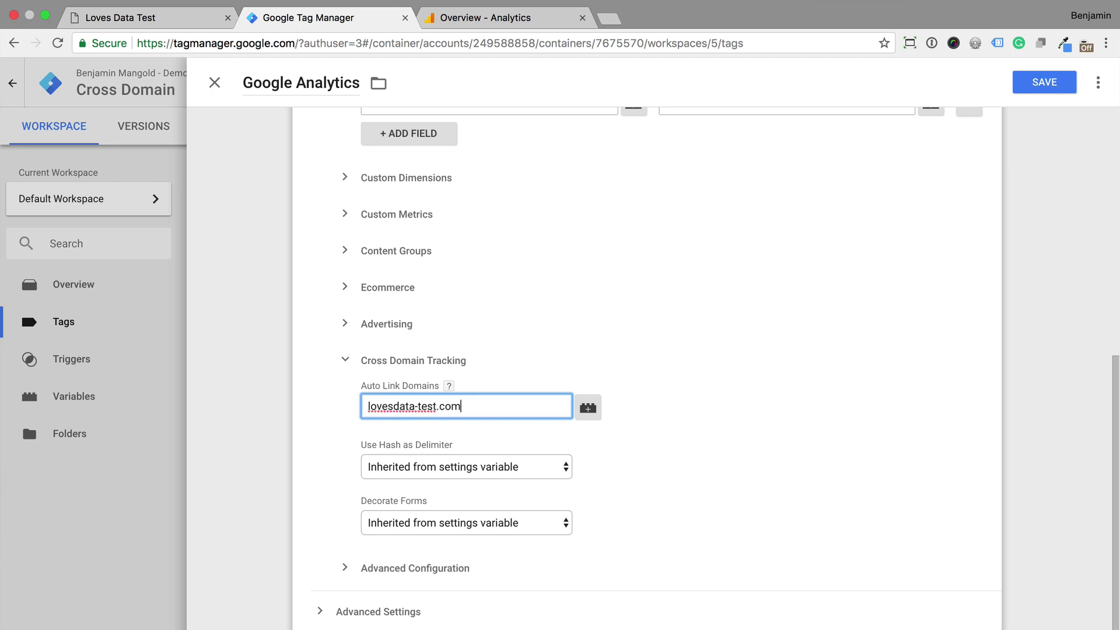
{"action": "type", "text": ",lovesdata-t"}
{"action": "type", "text": "est-two.com"}
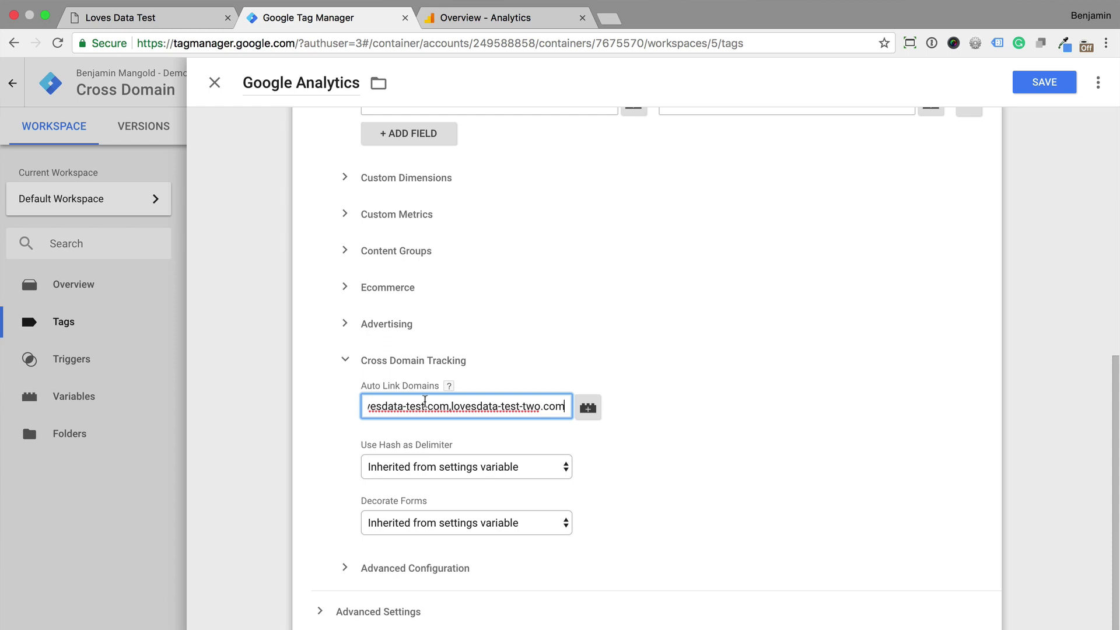
Set Decorate Forms to True and save the Analytics tag.
{"action": "left_click", "coordinate": [408, 526]}
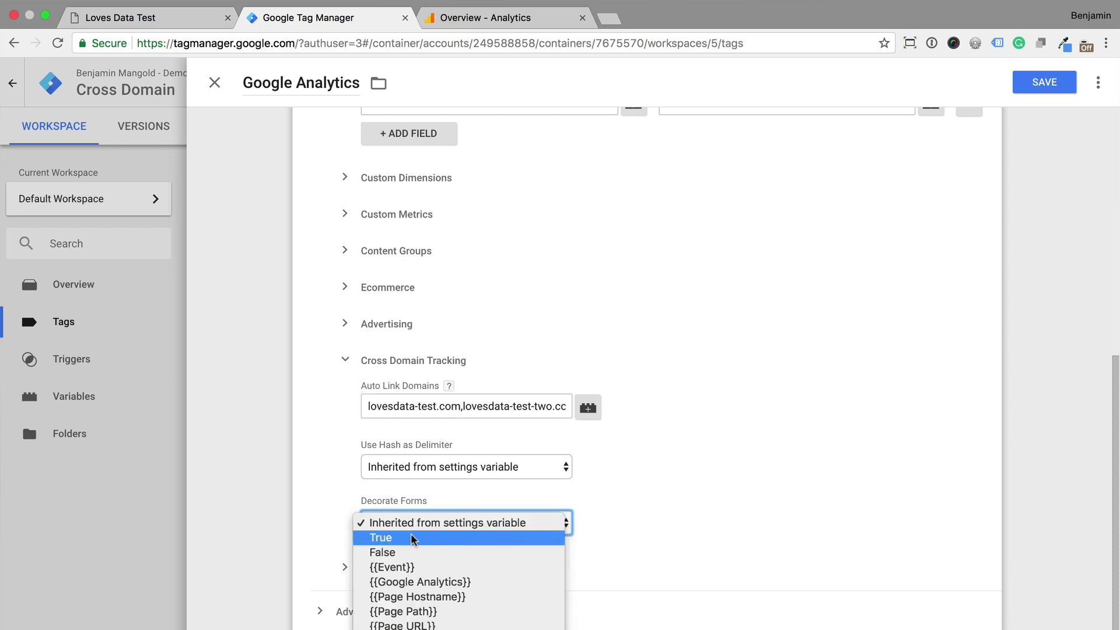
{"action": "left_click", "coordinate": [412, 538]}
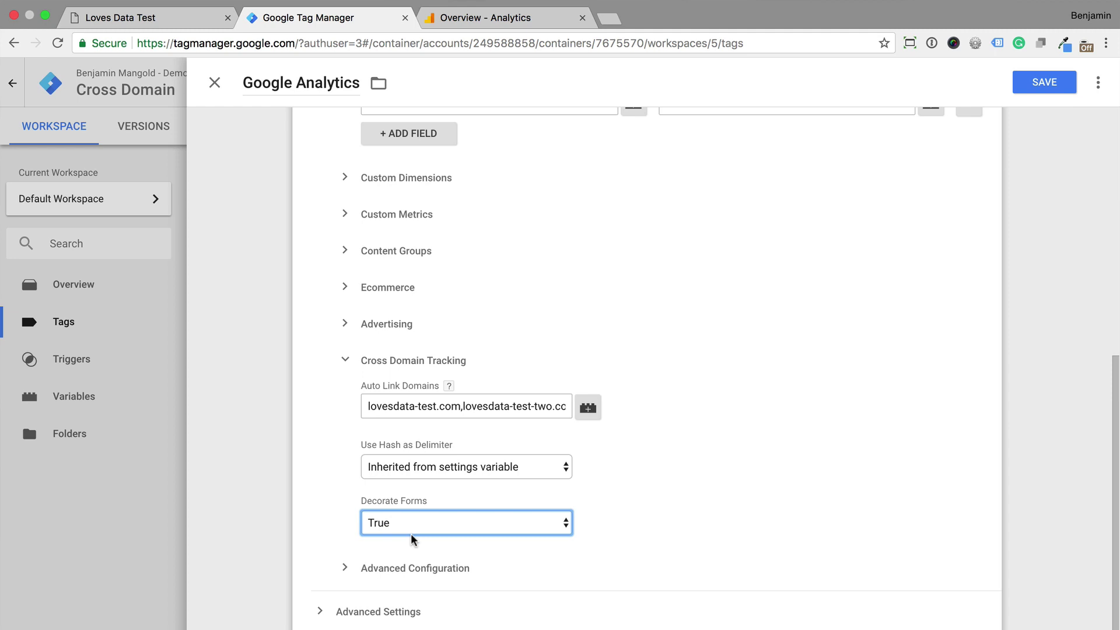
{"action": "left_click", "coordinate": [1033, 85]}
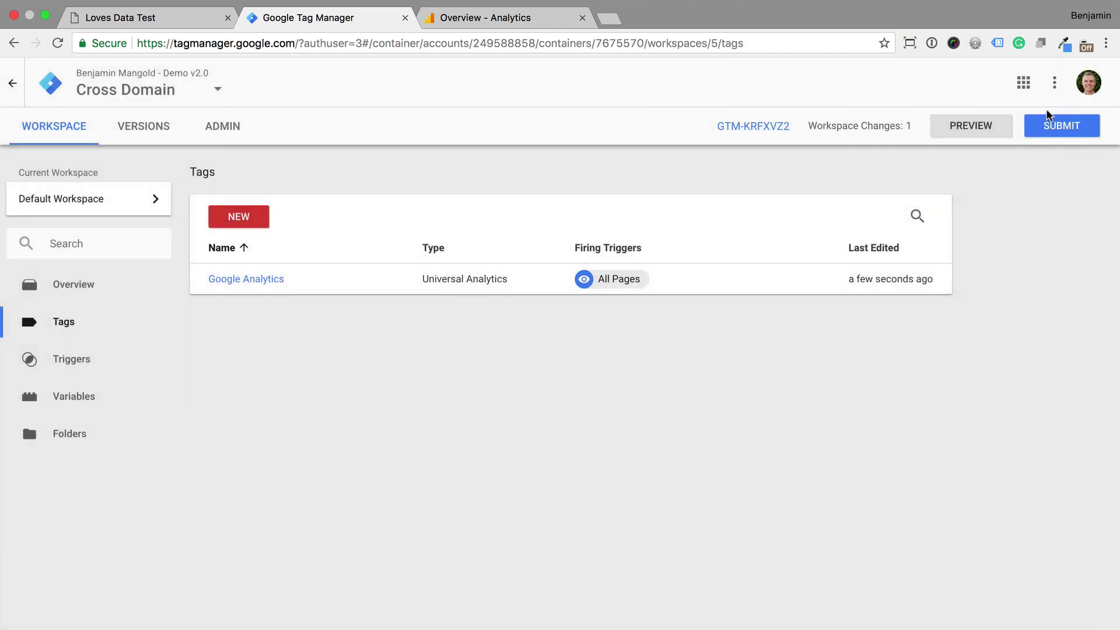
Submit and publish the workspace as Version 2, 'Added cross domain tracking'.
{"action": "left_click", "coordinate": [1053, 128]}
{"action": "left_click", "coordinate": [498, 252]}
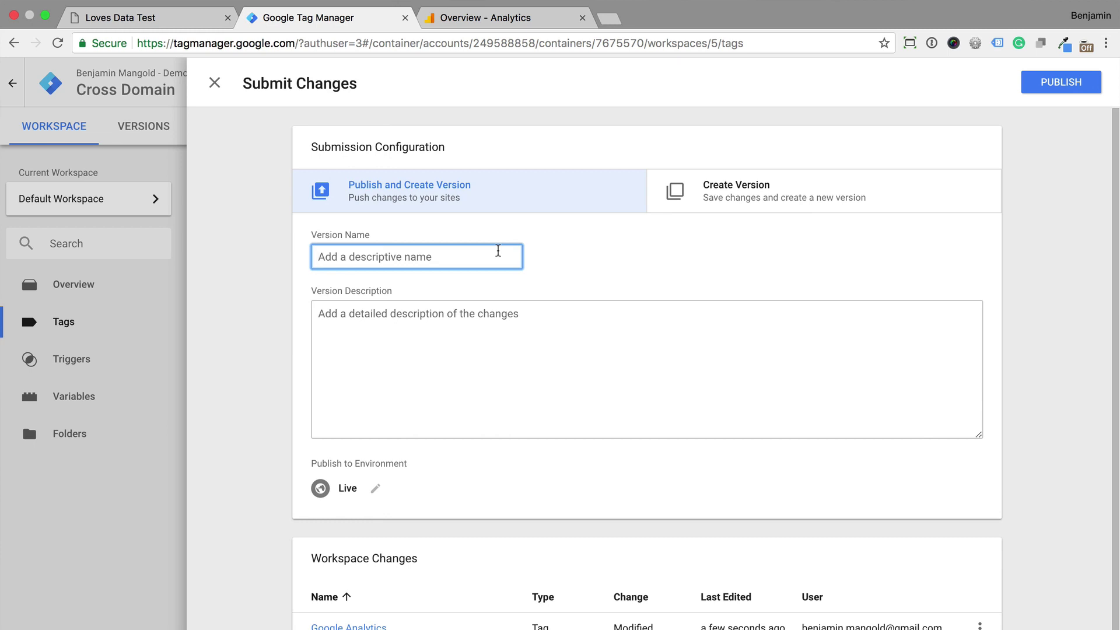
{"action": "type", "text": "Added cross domain tra"}
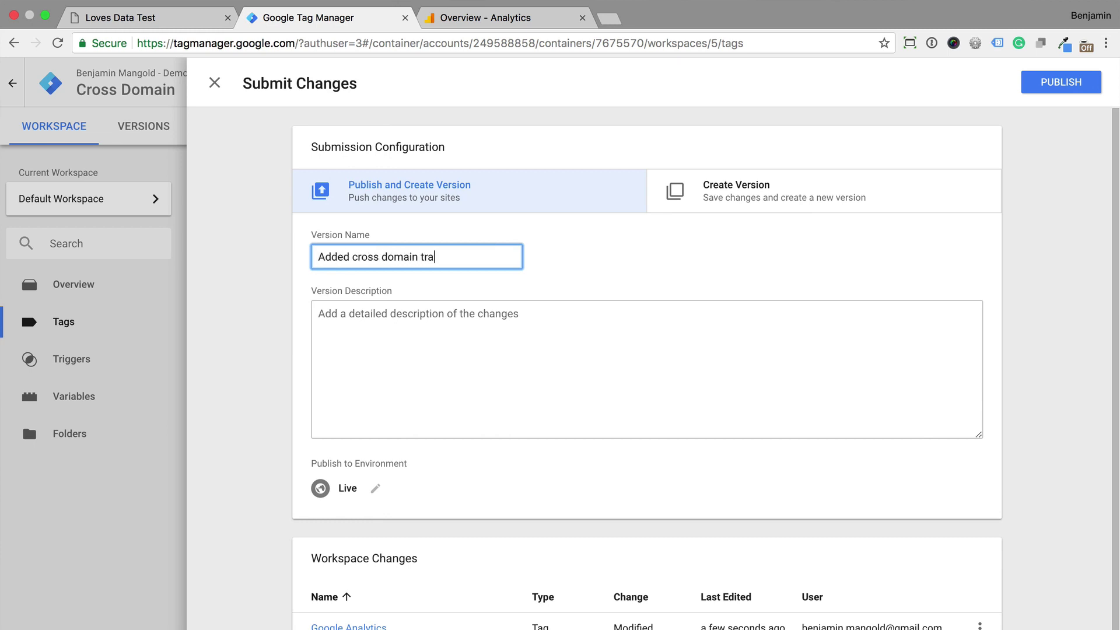
{"action": "type", "text": "cking"}
{"action": "left_click", "coordinate": [1060, 83]}
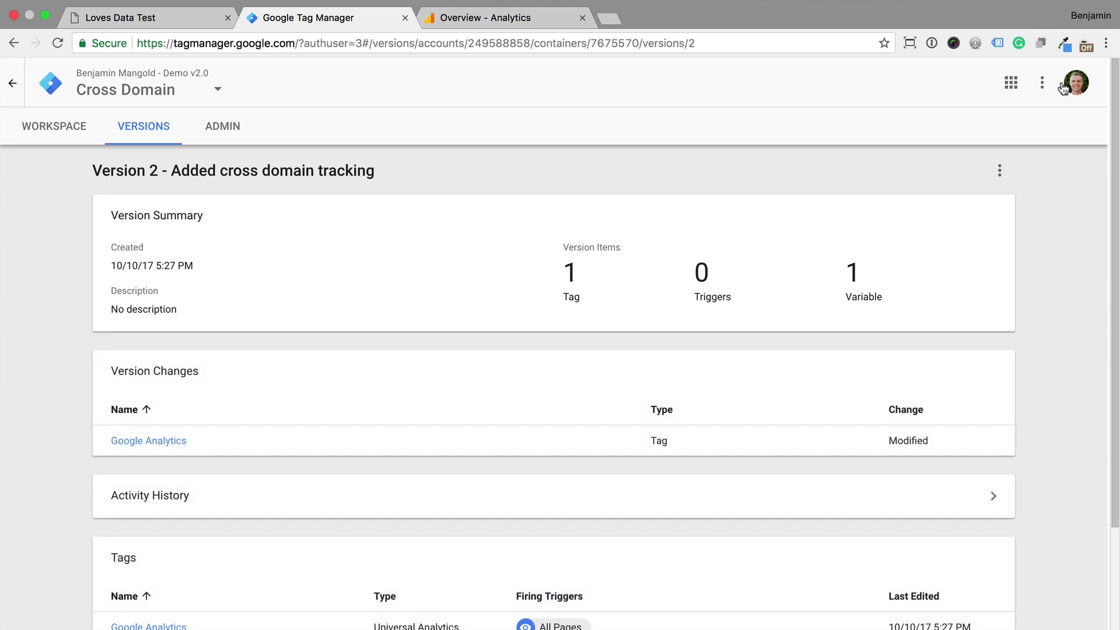
Reload lovesdata-test.com with the new tag and check the Real-Time report.
{"action": "left_click", "coordinate": [184, 19]}
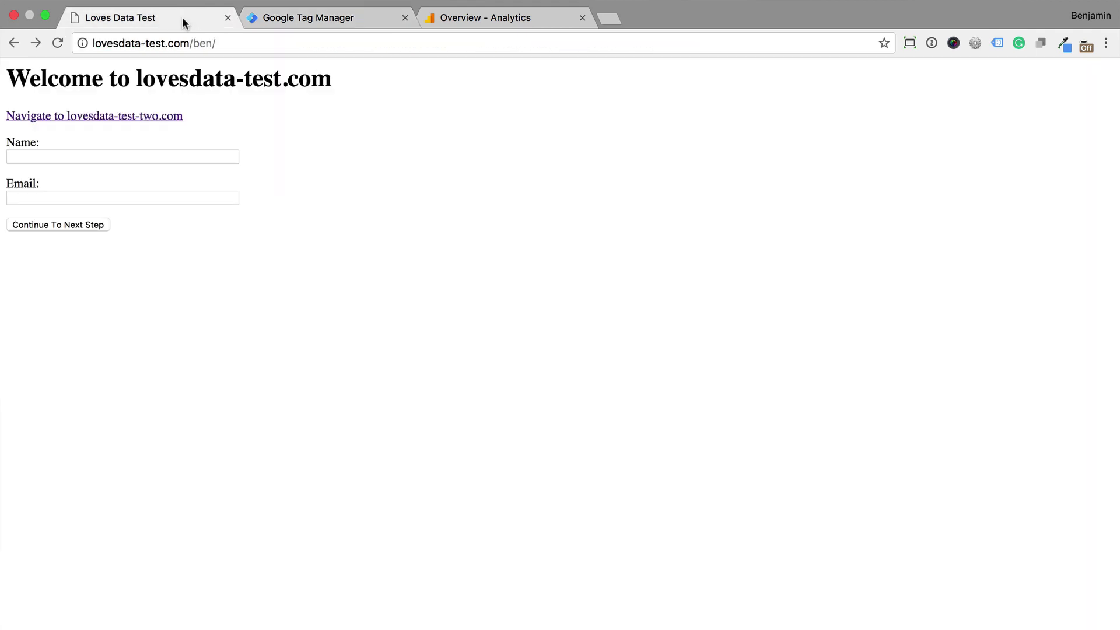
{"action": "key", "text": "super+r"}
{"action": "left_click", "coordinate": [464, 16]}
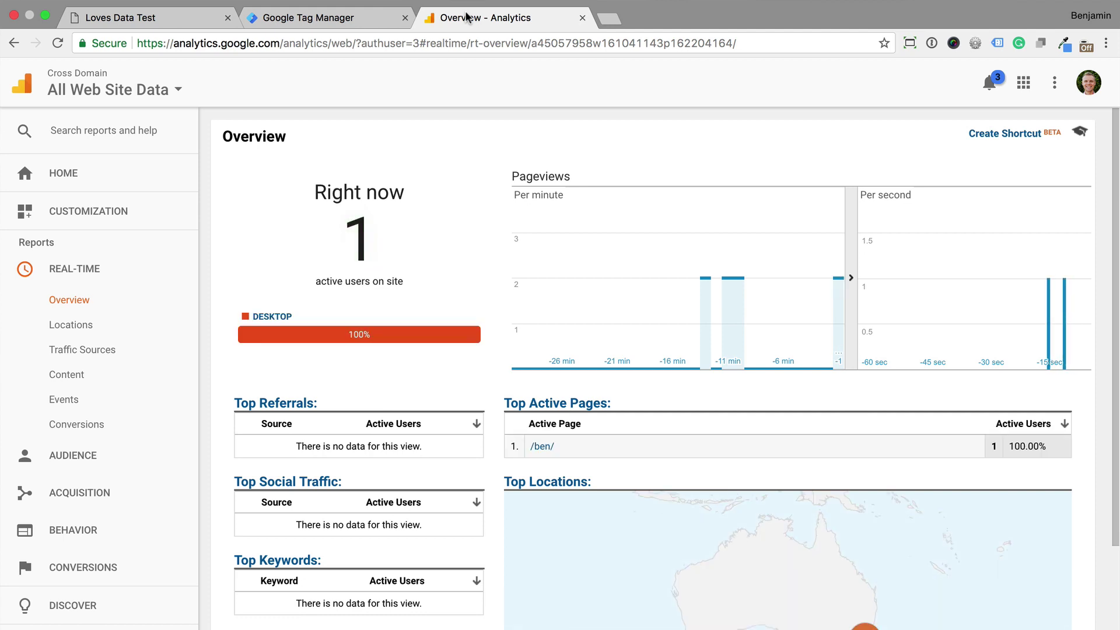
Follow the link to lovesdata-test-two.com and select the _ga parameter in its address.
{"action": "left_click", "coordinate": [178, 20]}
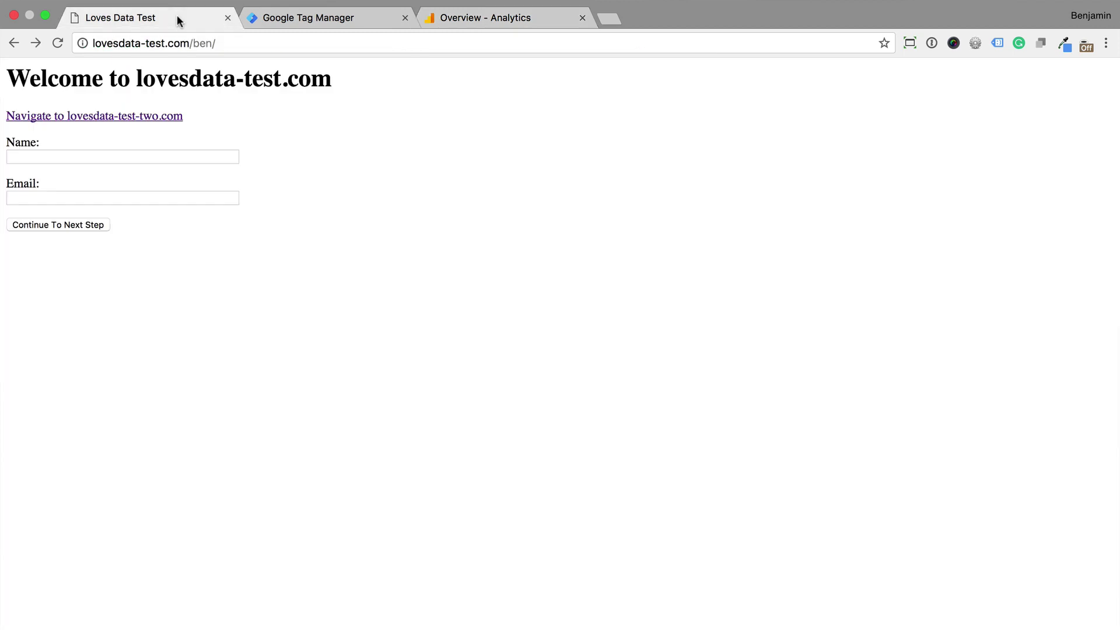
{"action": "left_click", "coordinate": [148, 119]}
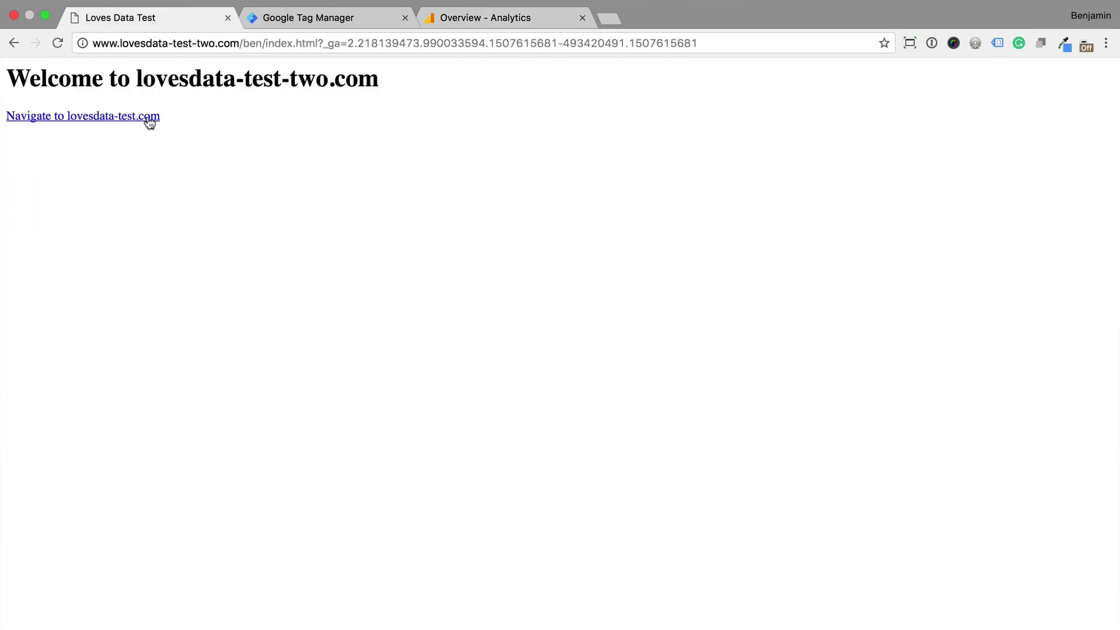
{"action": "left_click", "coordinate": [323, 44]}
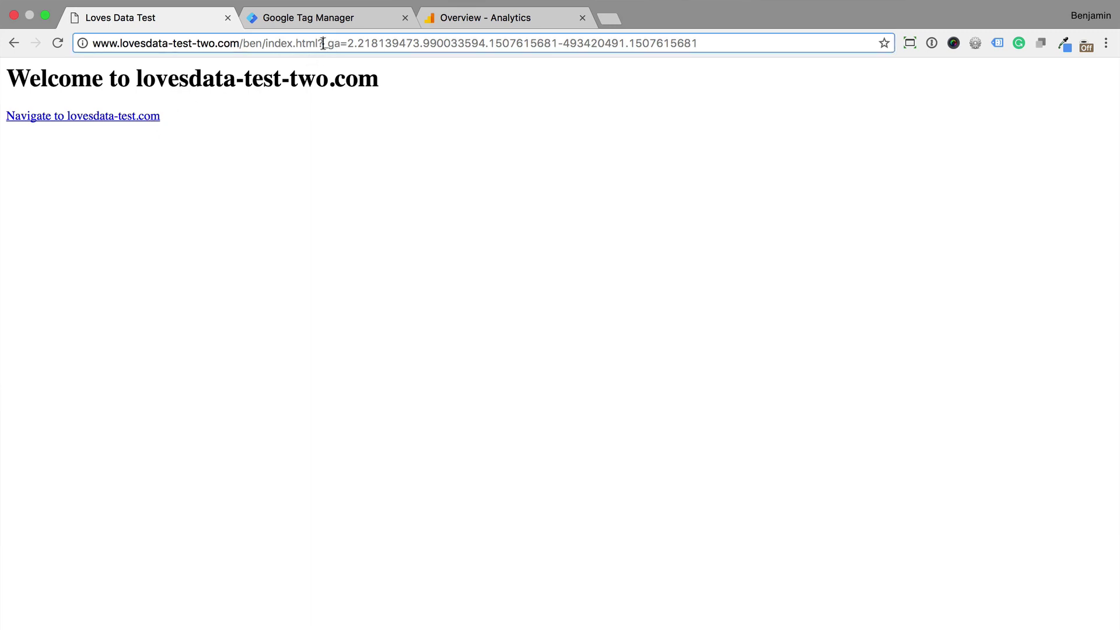
{"action": "left_click_drag", "start_coordinate": [323, 45], "coordinate": [710, 50]}
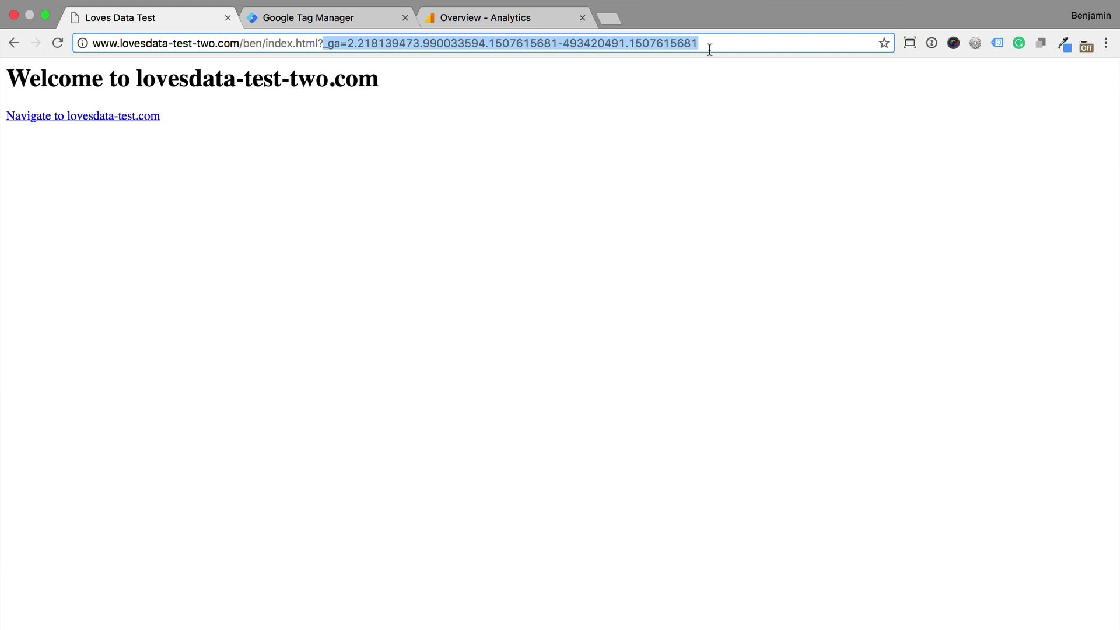
View Real-Time: one active user on /ben/index.html, referred from lovesdata-test.com.
{"action": "left_click", "coordinate": [512, 19]}
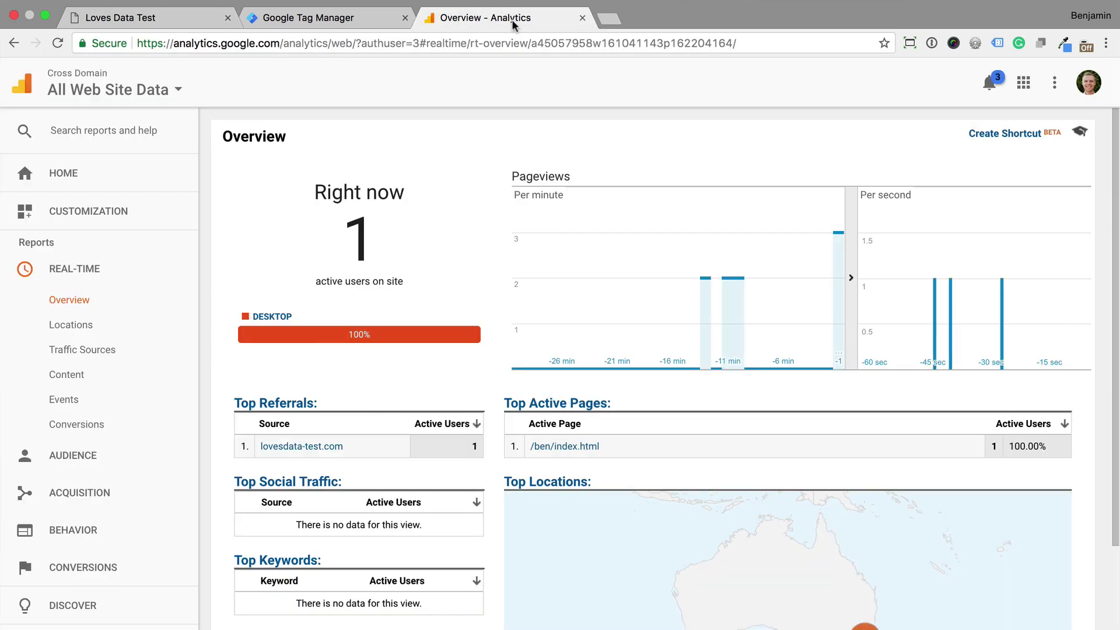